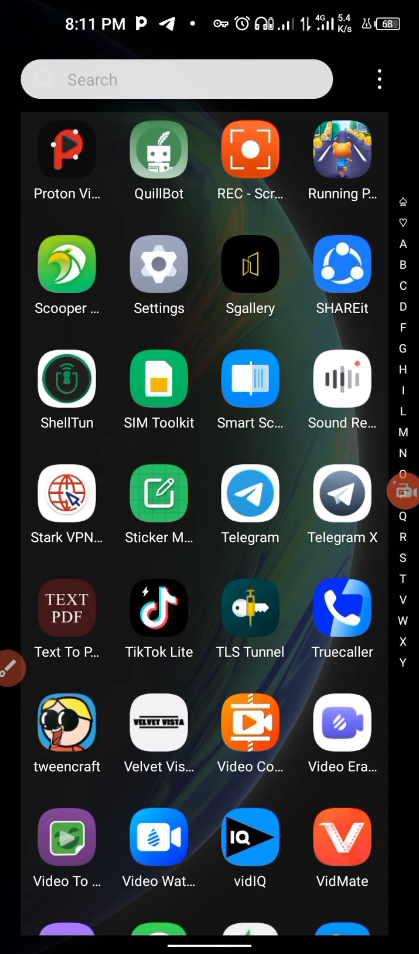
Step: Dismiss the Tweaks Update notice and Telegram prompt, returning from Telegram to the not-connected home screen
left_click(10, 667)
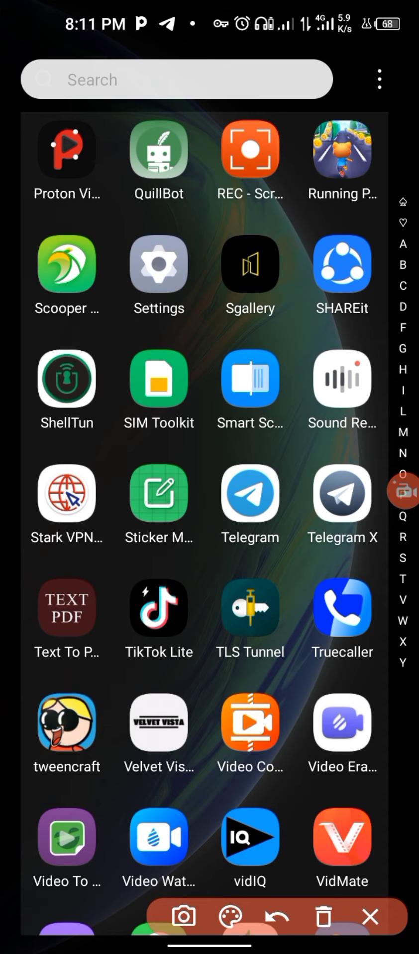
mouse_move(66, 557)
left_mouse_down()
mouse_move(28, 511)
mouse_move(67, 556)
left_mouse_up()
left_click(369, 917)
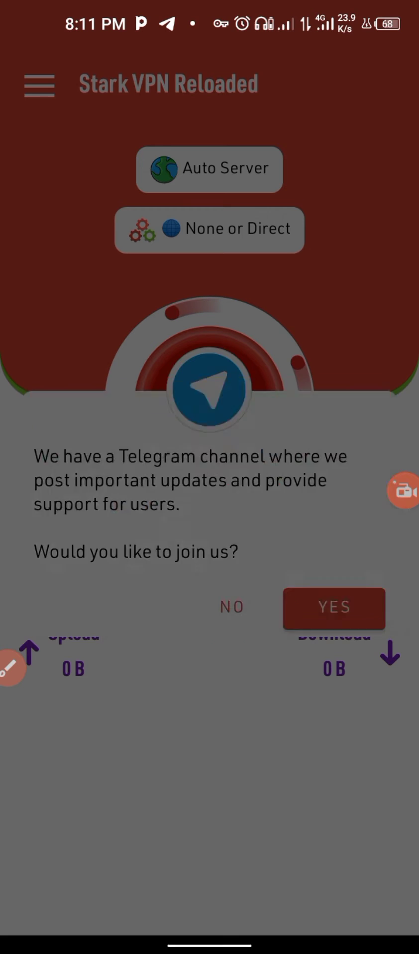
left_click(10, 668)
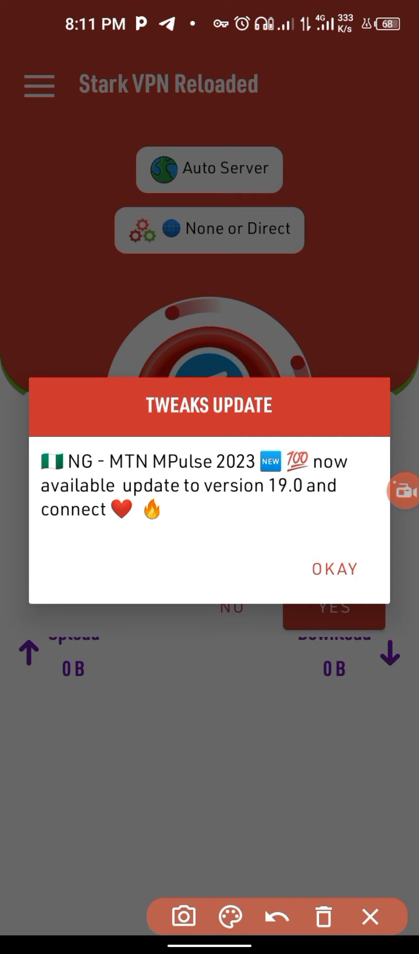
mouse_move(308, 531)
left_mouse_down()
mouse_move(293, 620)
mouse_move(396, 546)
mouse_move(269, 544)
left_mouse_up()
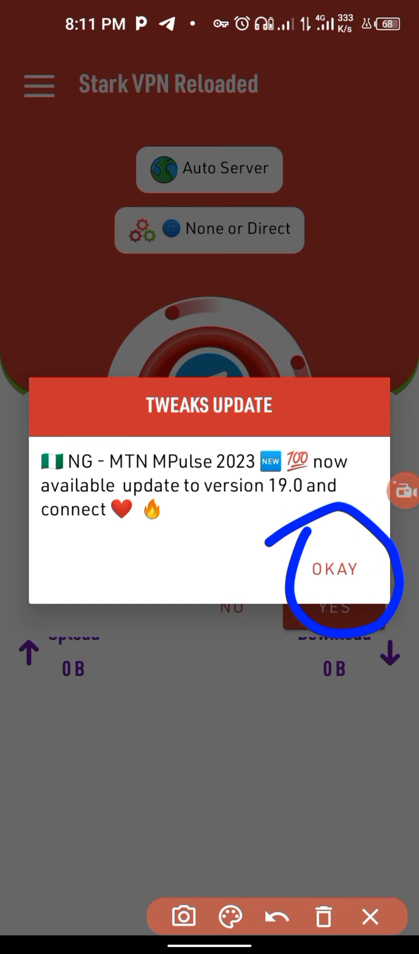
left_click(277, 917)
left_click(369, 917)
left_click(334, 569)
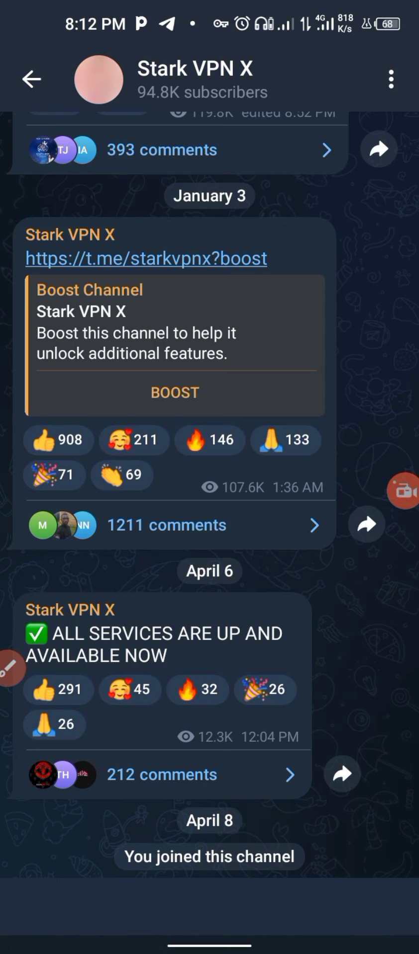
key("Escape")
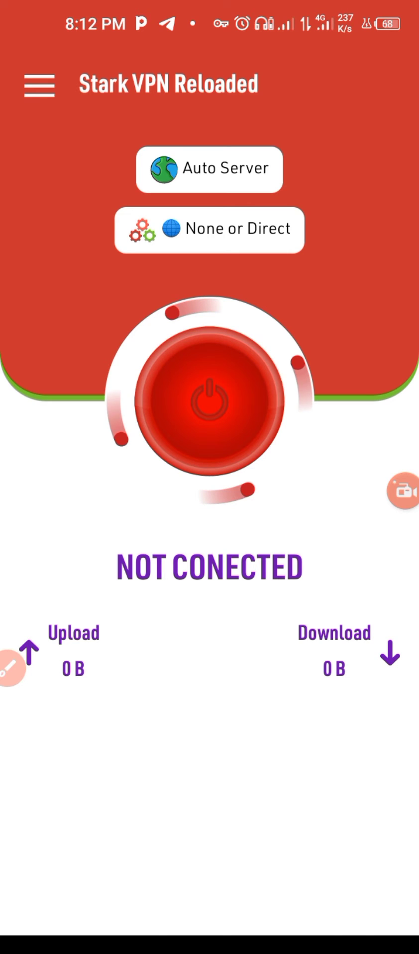
Step: Open Custom Settings from the side menu and switch it to HTTP mode
left_click(13, 668)
mouse_move(88, 497)
left_mouse_down()
mouse_move(30, 166)
mouse_move(76, 151)
left_mouse_up()
mouse_move(293, 577)
left_mouse_down()
mouse_move(217, 361)
mouse_move(190, 316)
left_mouse_up()
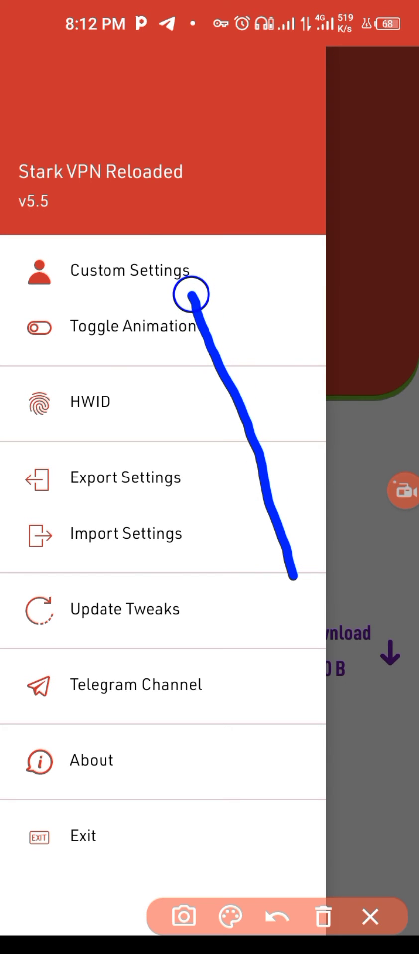
left_click(189, 273)
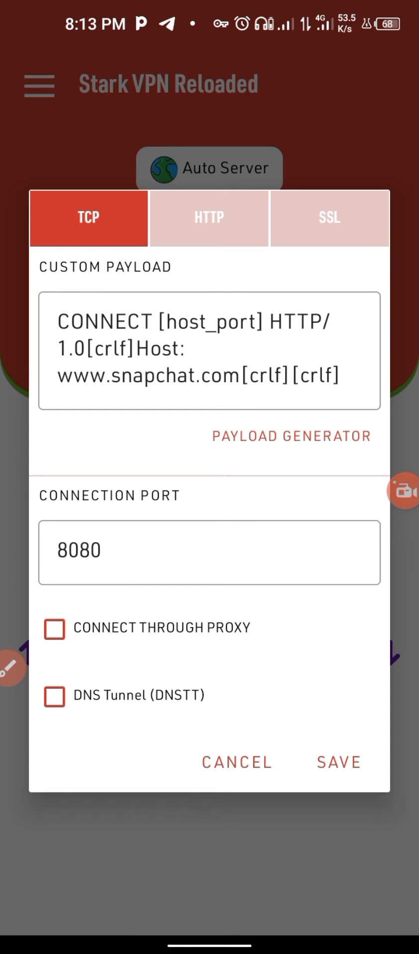
left_click(9, 668)
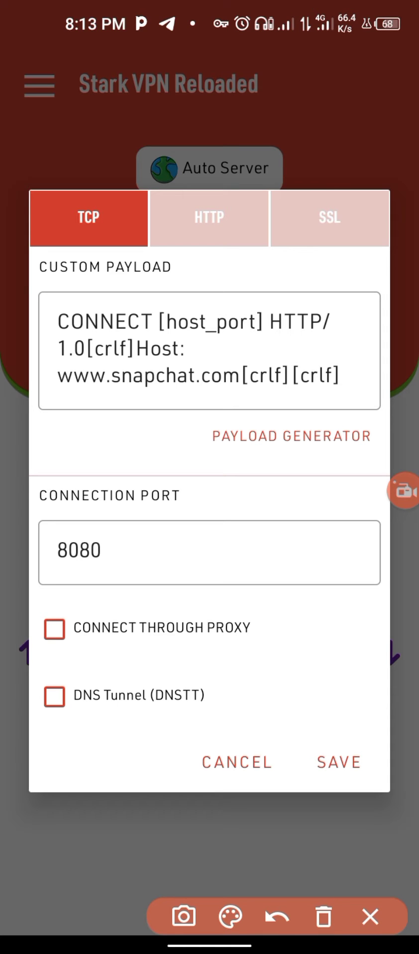
left_click_drag(165, 456, 203, 258)
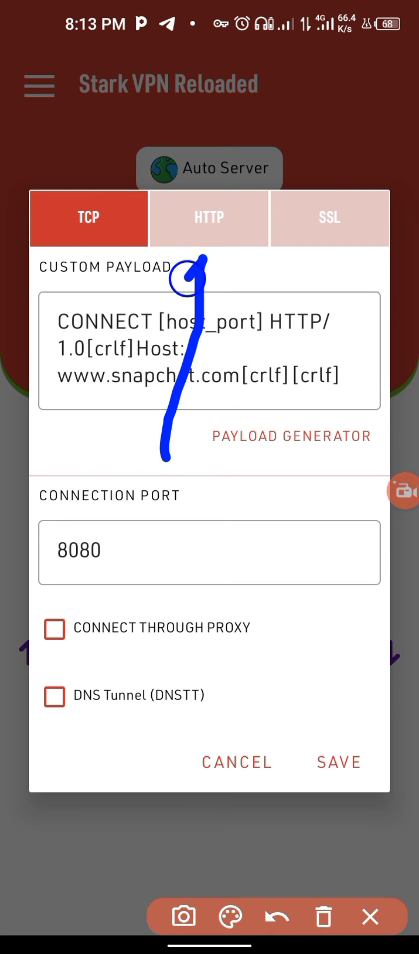
left_click(209, 219)
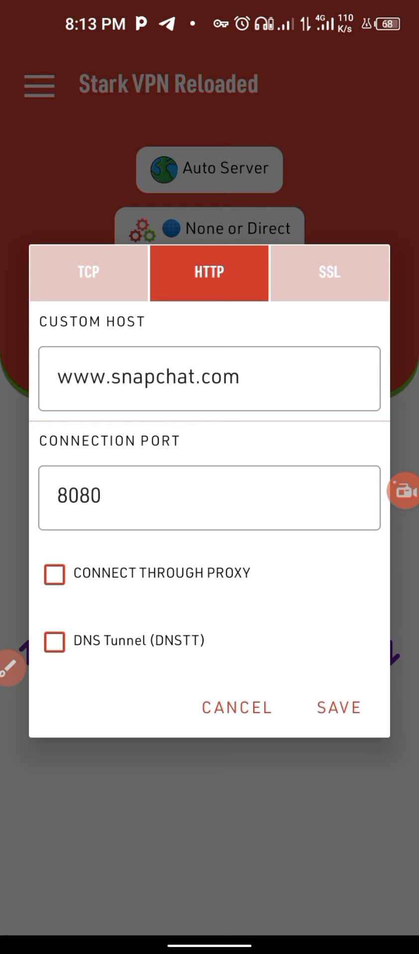
Step: Paste the Facebook zero-balance URL as host, change port 8080 to 443, and save
left_click_drag(316, 664, 263, 562)
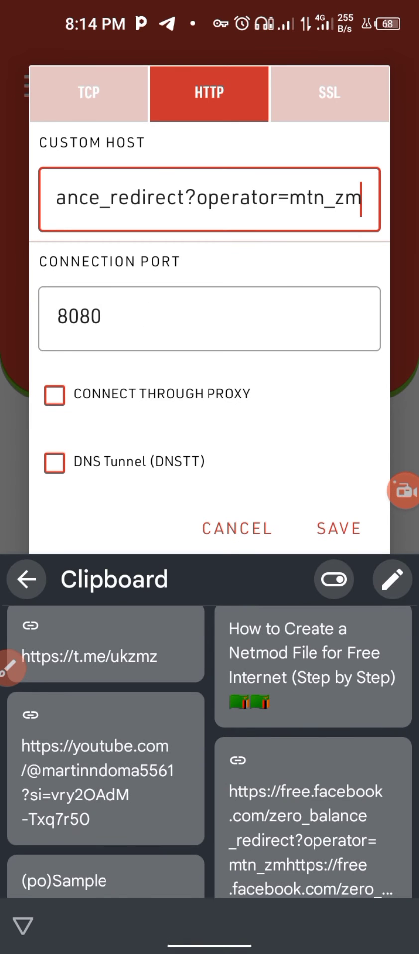
left_click_drag(314, 636, 159, 515)
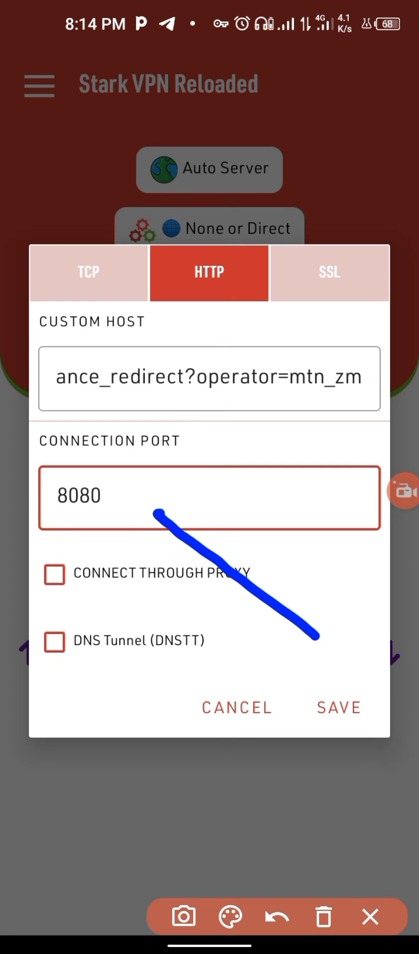
left_click(143, 500)
key("BackSpace")
key("BackSpace")
key("BackSpace")
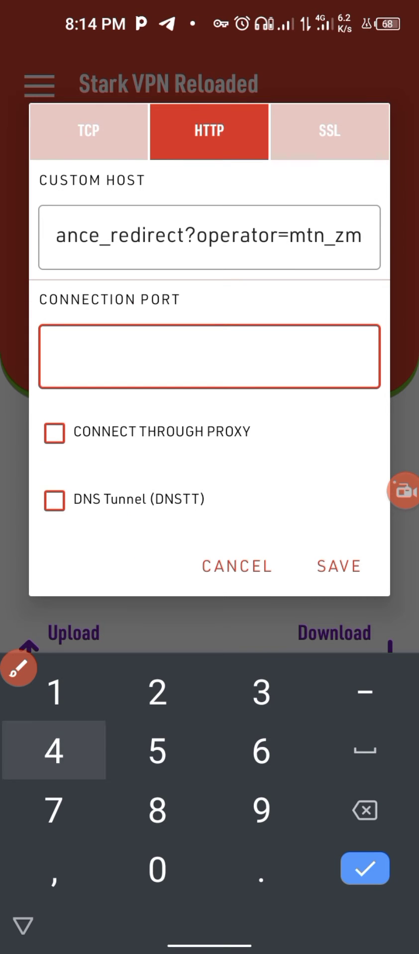
type("443")
key("Return")
left_click(10, 667)
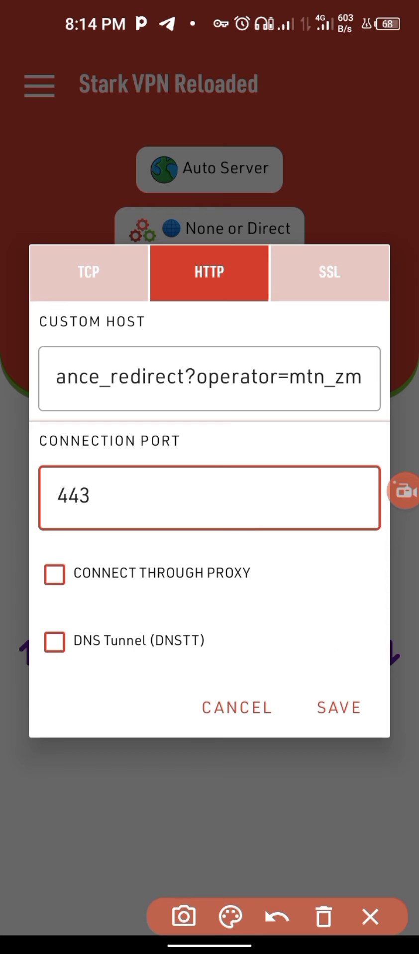
left_click_drag(337, 667, 296, 679)
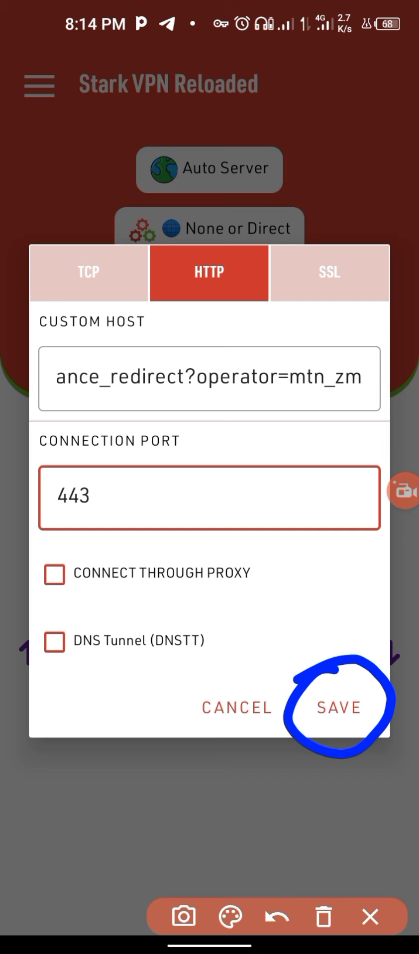
left_click(277, 917)
Step: Start the VPN connection from the power button
left_click(338, 707)
mouse_move(90, 489)
left_mouse_down()
mouse_move(135, 530)
mouse_move(335, 519)
mouse_move(341, 386)
mouse_move(267, 282)
mouse_move(143, 282)
mouse_move(70, 386)
mouse_move(105, 525)
mouse_move(124, 530)
left_mouse_up()
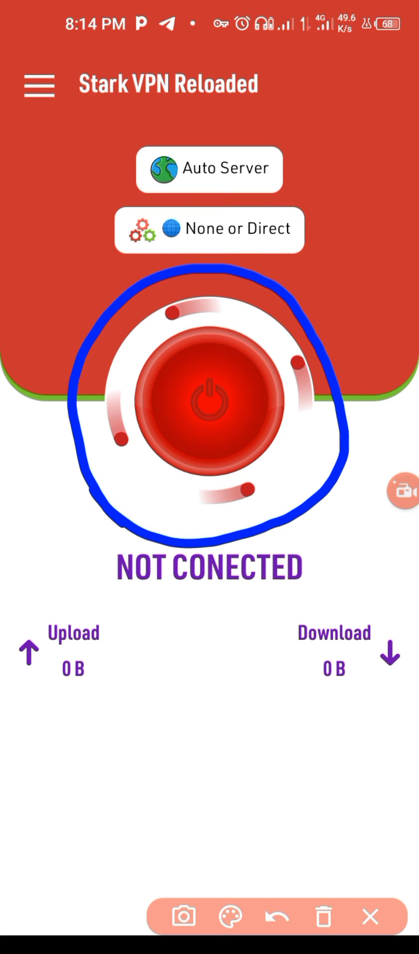
left_click(369, 917)
left_click(208, 400)
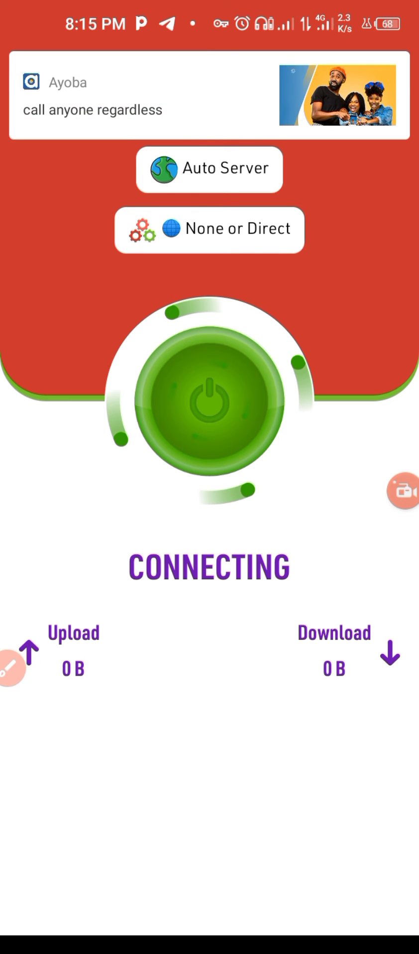
Step: Select Custom Settings as the connection tweak and connect until it shows CONNECTED
left_click(10, 668)
mouse_move(190, 753)
left_mouse_down()
mouse_move(222, 280)
mouse_move(249, 287)
left_mouse_up()
mouse_move(319, 209)
left_mouse_down()
mouse_move(279, 180)
mouse_move(162, 181)
mouse_move(94, 222)
left_mouse_up()
left_click(208, 230)
mouse_move(196, 751)
left_mouse_down()
mouse_move(202, 437)
mouse_move(191, 222)
mouse_move(176, 246)
mouse_move(206, 239)
mouse_move(260, 214)
mouse_move(231, 184)
mouse_move(81, 175)
mouse_move(60, 225)
mouse_move(199, 238)
mouse_move(271, 219)
left_mouse_up()
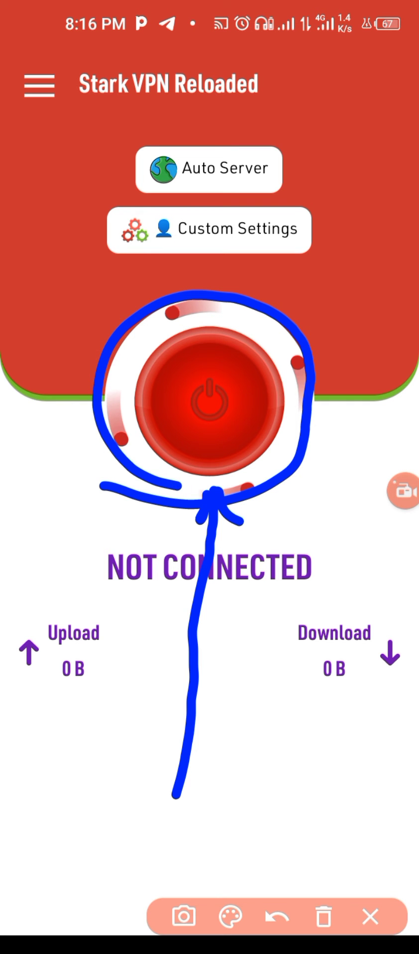
left_click(277, 917)
mouse_move(40, 600)
left_mouse_down()
mouse_move(343, 582)
mouse_move(401, 618)
mouse_move(380, 725)
mouse_move(32, 716)
mouse_move(25, 621)
mouse_move(59, 597)
left_mouse_up()
left_click(277, 917)
left_click(370, 917)
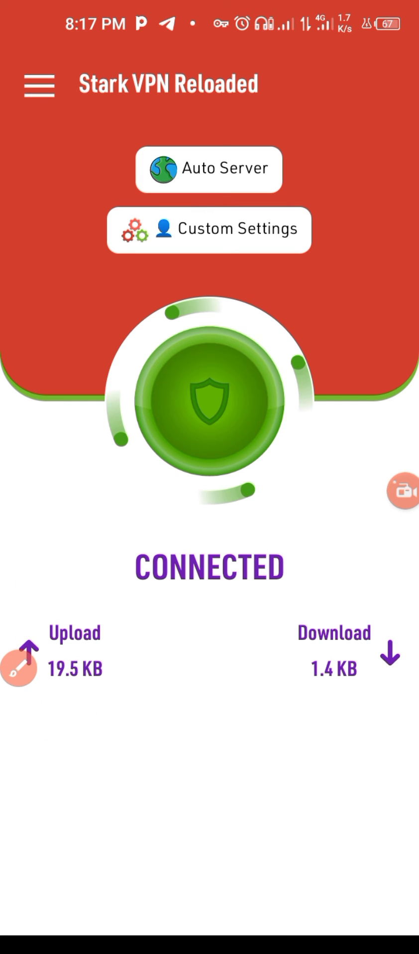
Step: Try exporting the settings while the VPN is still connected
left_click(18, 669)
mouse_move(179, 666)
left_mouse_down()
mouse_move(48, 139)
mouse_move(48, 178)
mouse_move(84, 145)
left_mouse_up()
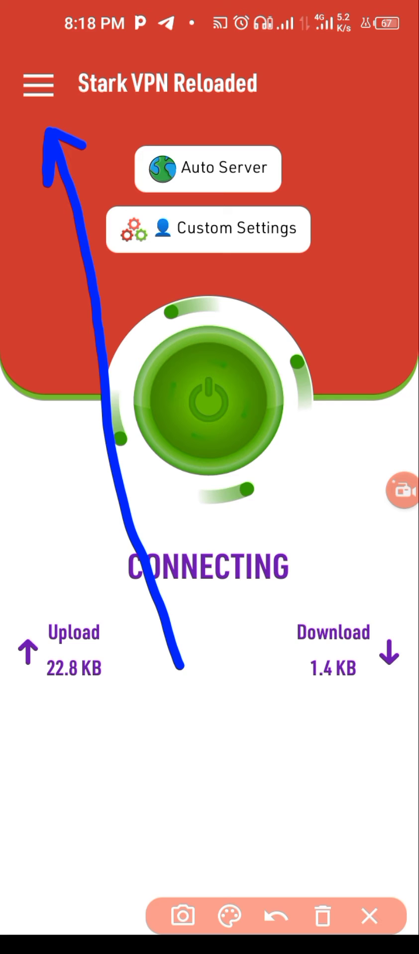
mouse_move(207, 503)
left_mouse_down()
mouse_move(231, 484)
mouse_move(226, 512)
left_mouse_up()
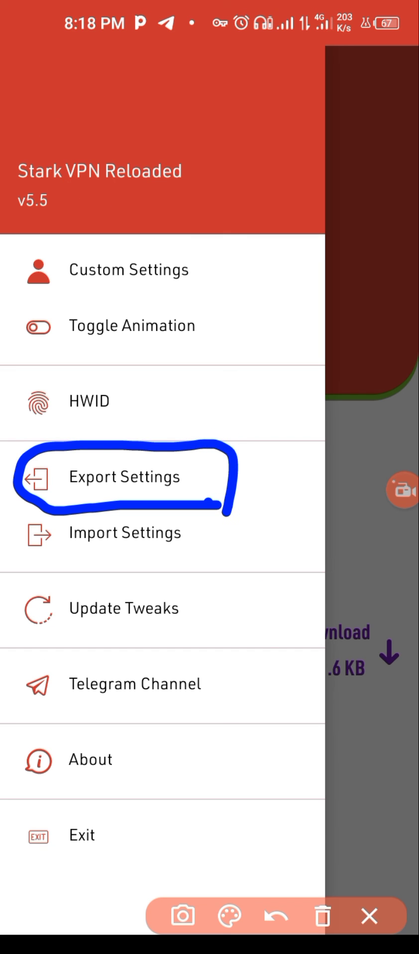
mouse_move(338, 487)
left_mouse_down()
mouse_move(231, 486)
mouse_move(257, 515)
mouse_move(284, 458)
left_mouse_up()
left_click(369, 916)
left_click(124, 478)
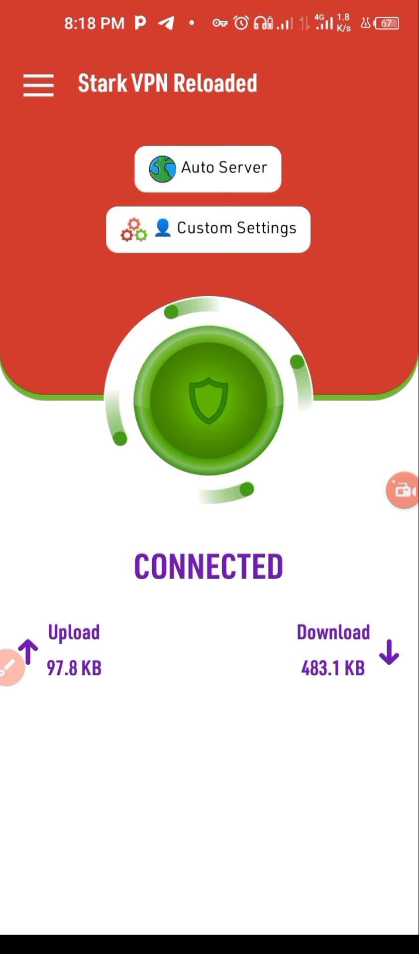
Step: Disconnect the VPN with the power button and confirm YES
left_click(11, 667)
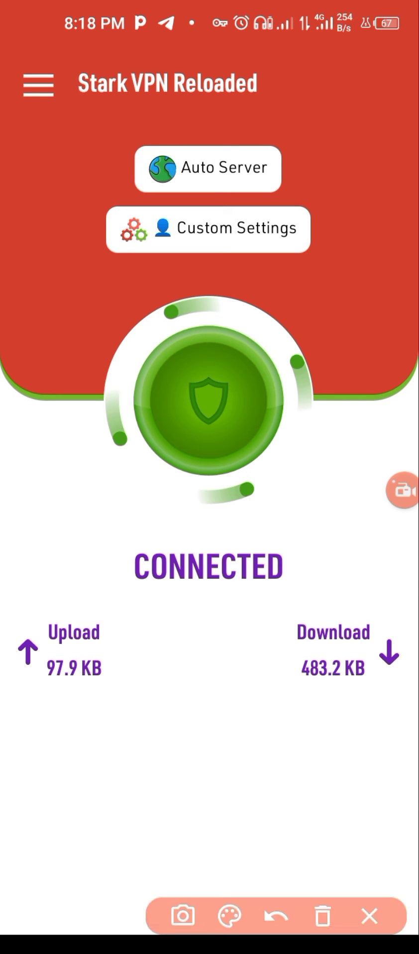
left_click_drag(144, 795, 203, 450)
left_click_drag(209, 449, 279, 357)
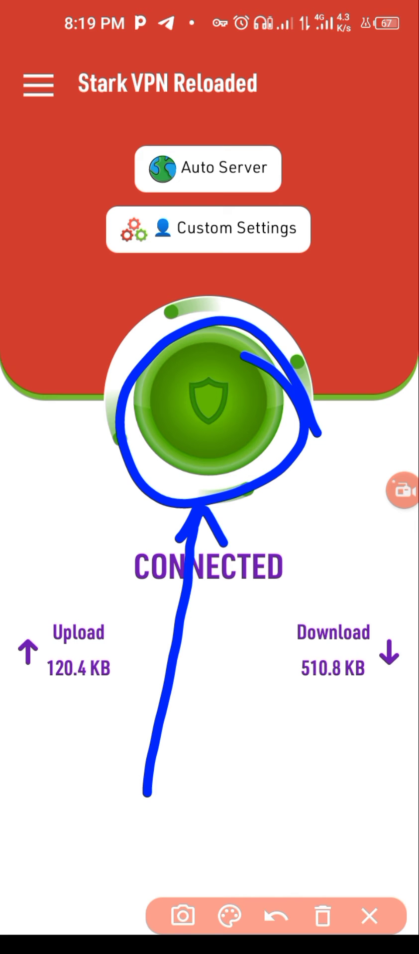
left_click(276, 916)
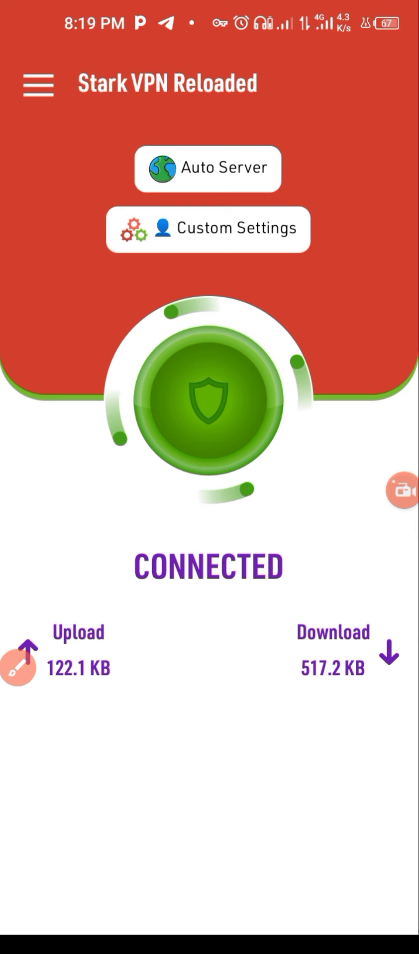
left_click(369, 916)
left_click(208, 400)
left_click(333, 545)
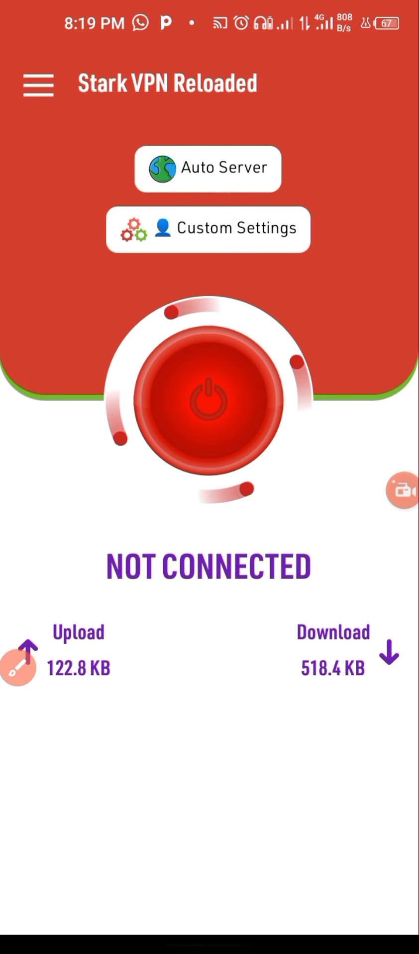
Step: Export the settings from the side menu as Stark binder.stk
left_click(18, 667)
mouse_move(184, 733)
left_mouse_down()
mouse_move(92, 393)
mouse_move(58, 160)
mouse_move(47, 134)
mouse_move(38, 141)
left_mouse_up()
left_click(38, 84)
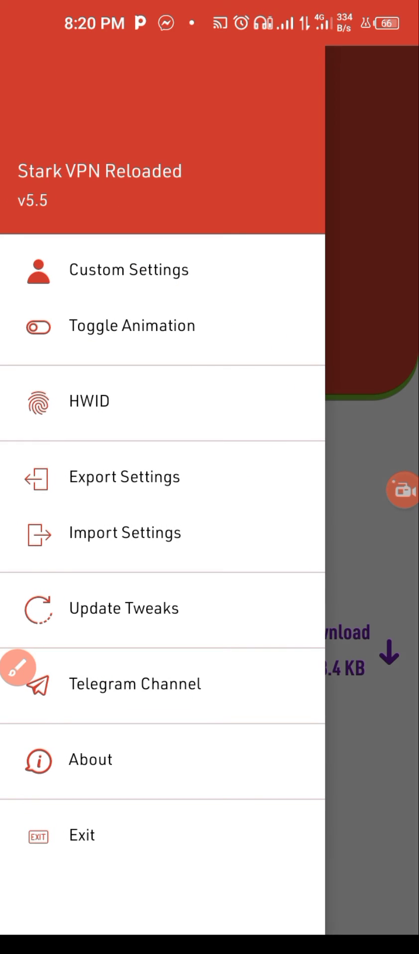
left_click(18, 668)
mouse_move(222, 455)
left_mouse_down()
mouse_move(47, 445)
mouse_move(99, 513)
mouse_move(241, 487)
left_mouse_up()
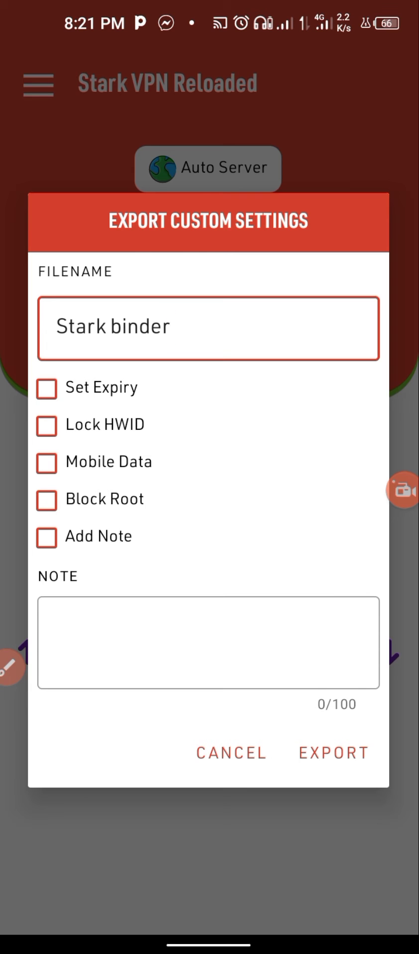
left_click(333, 753)
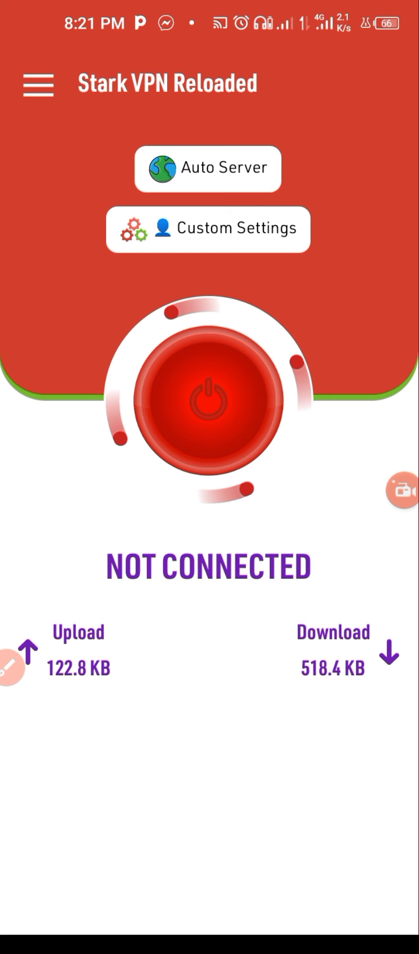
Step: Open the app's side menu
left_click(11, 667)
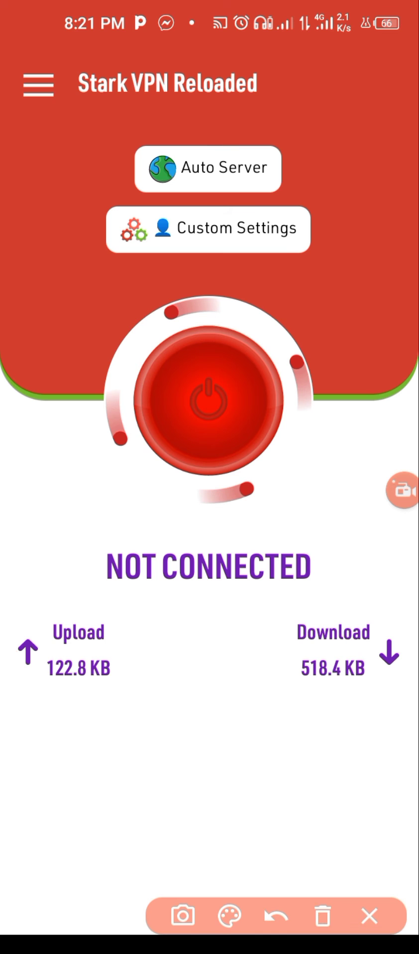
mouse_move(30, 745)
left_mouse_down()
mouse_move(38, 753)
mouse_move(21, 806)
mouse_move(99, 748)
mouse_move(134, 746)
left_mouse_up()
mouse_move(106, 761)
left_mouse_down()
mouse_move(169, 701)
mouse_move(209, 729)
mouse_move(293, 637)
mouse_move(253, 711)
left_mouse_up()
left_click(322, 916)
left_click_drag(142, 728, 99, 172)
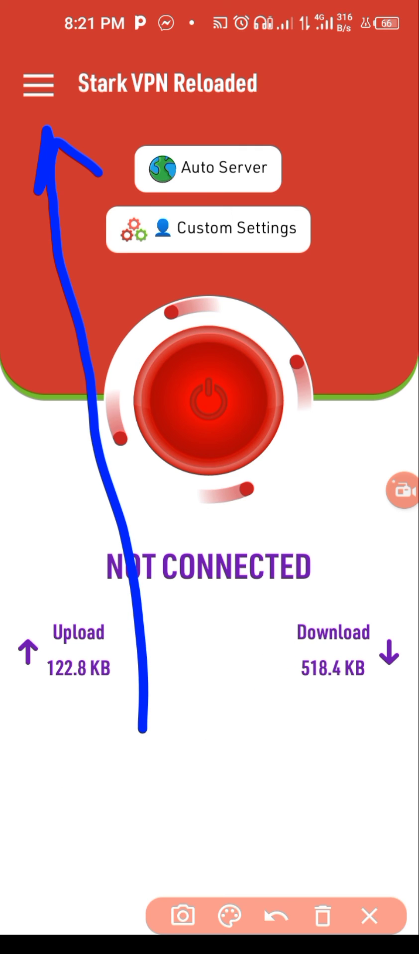
left_click(276, 917)
left_click(369, 916)
left_click(38, 84)
Step: Choose Import Settings and open the Stark VPN Reloaded folder of saved files
left_click(18, 668)
left_click_drag(241, 531, 259, 543)
left_click(276, 916)
left_click(369, 917)
left_click(124, 533)
scroll(209, 667, "down", 15)
left_click(18, 667)
left_click_drag(304, 408, 299, 437)
left_click(276, 916)
left_click(369, 916)
left_click(182, 421)
Step: Pick Stark binder.stk to import its settings
left_click(17, 668)
left_click_drag(259, 528, 319, 476)
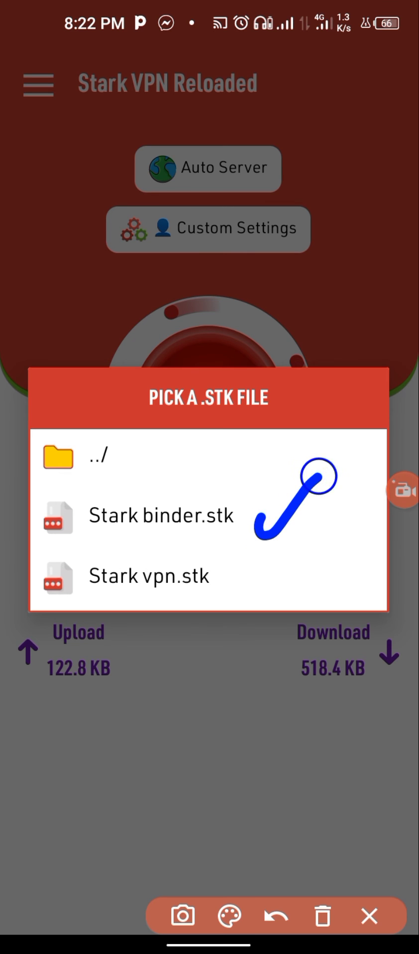
left_click(368, 916)
left_click(160, 515)
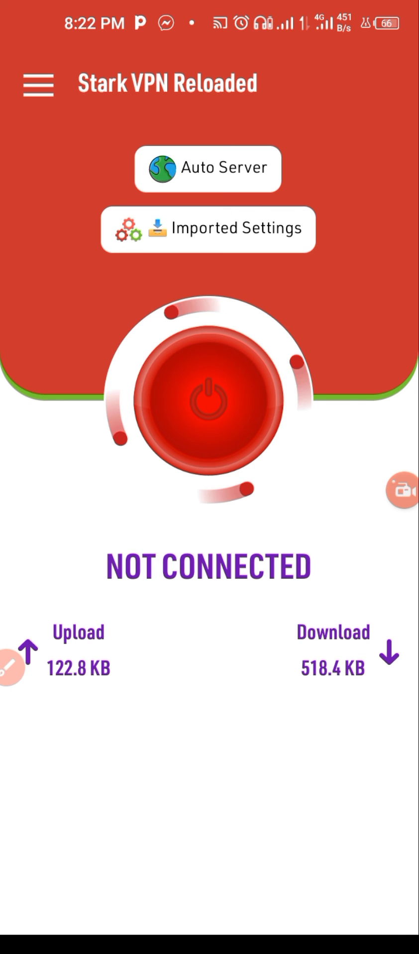
Step: Connect the VPN on the imported settings and dismiss the full-screen advertisement
left_click(11, 666)
left_click_drag(282, 367, 310, 378)
left_click_drag(284, 239, 364, 195)
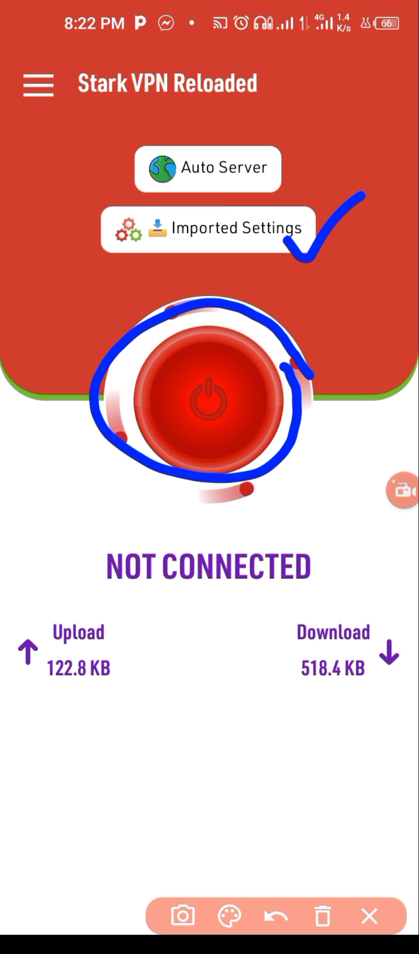
left_click(276, 916)
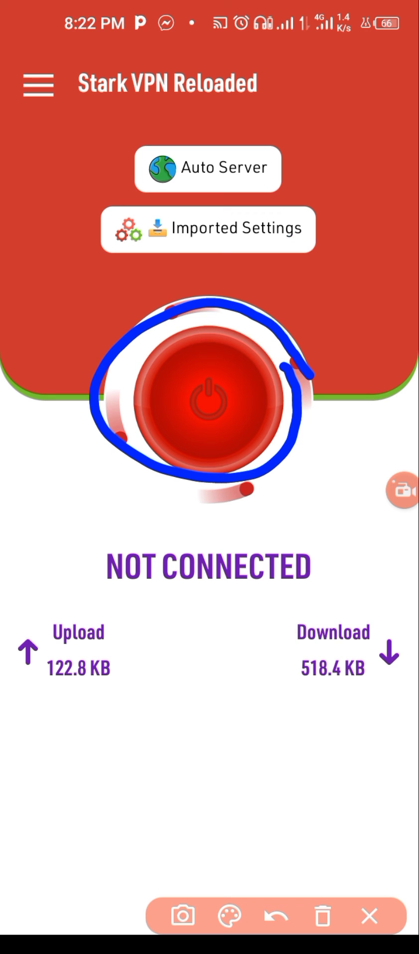
left_click(276, 916)
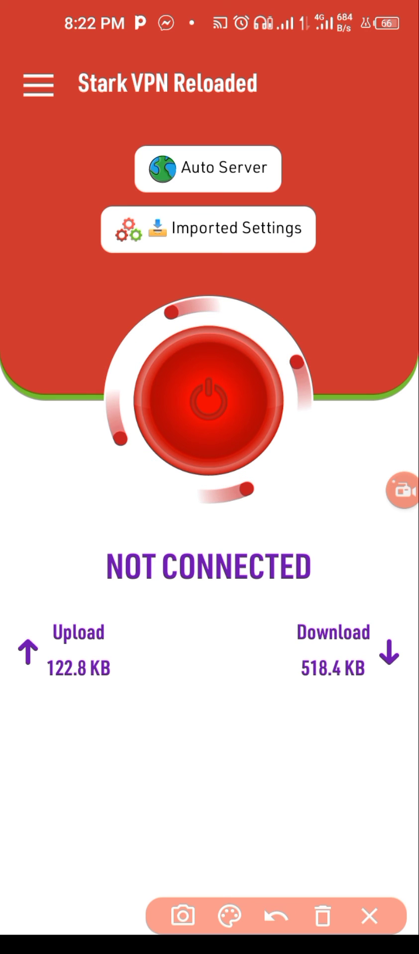
left_click(369, 916)
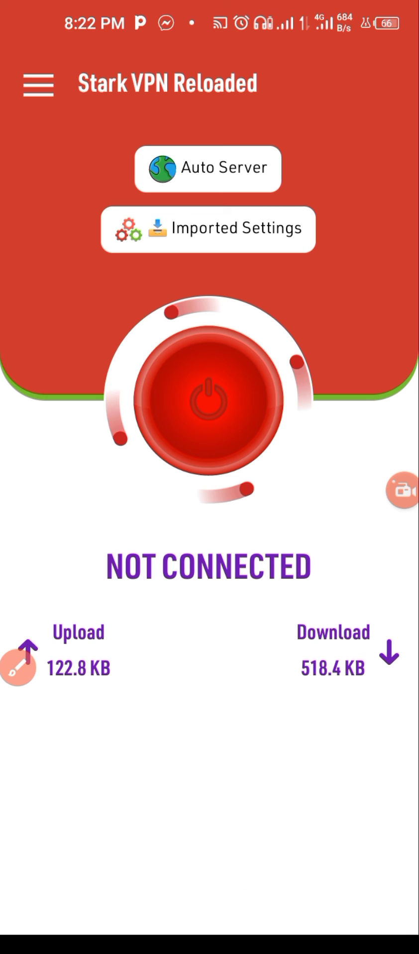
left_click(208, 400)
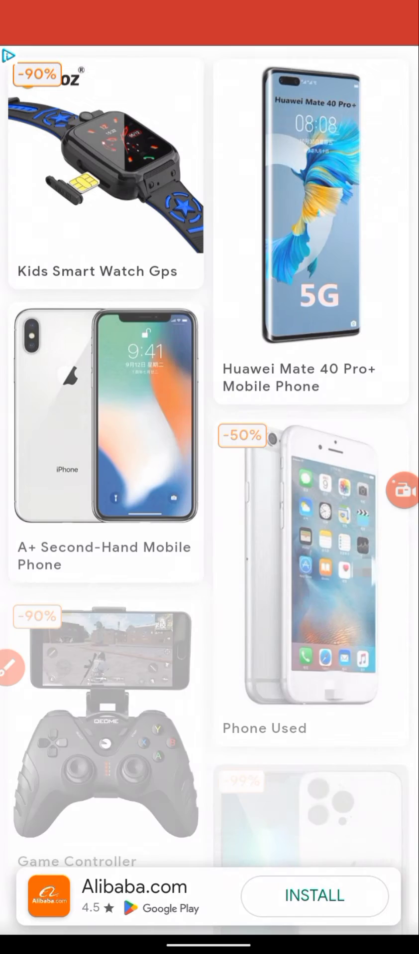
key("Escape")
left_click(11, 667)
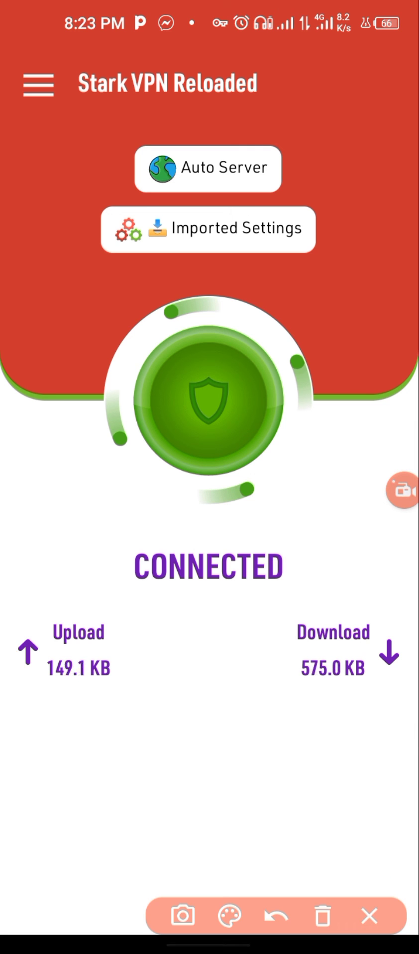
mouse_move(40, 751)
left_mouse_down()
mouse_move(82, 751)
mouse_move(116, 719)
left_mouse_up()
mouse_move(147, 726)
left_mouse_down()
mouse_move(156, 739)
mouse_move(178, 747)
mouse_move(228, 677)
mouse_move(285, 741)
mouse_move(288, 753)
left_mouse_up()
mouse_move(300, 755)
left_mouse_down()
mouse_move(328, 725)
mouse_move(342, 759)
left_mouse_up()
mouse_move(379, 712)
left_mouse_down()
mouse_move(381, 796)
mouse_move(398, 753)
left_mouse_up()
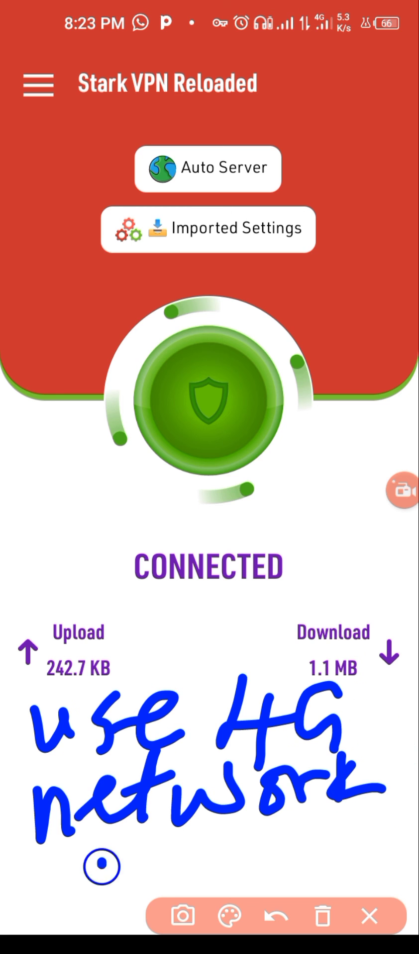